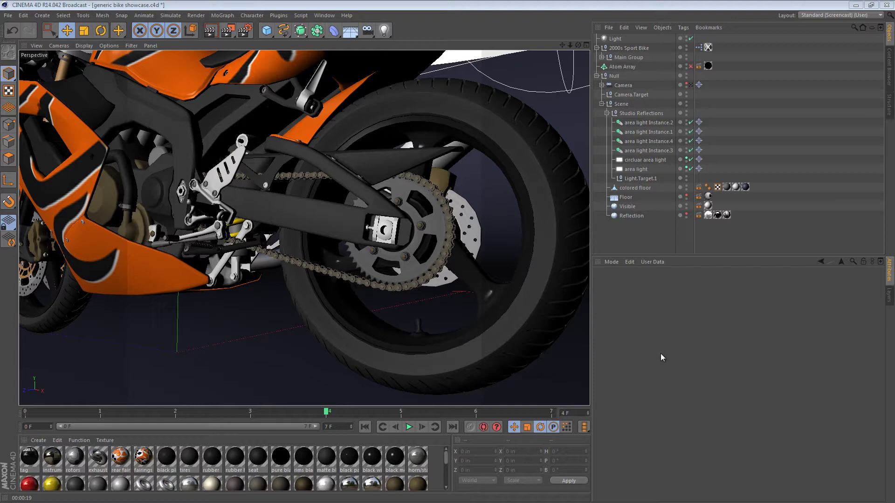
- Orbit to a low rear side view of the bike and expand Main Group in the Object Manager
scroll(359, 202, "down", 6)
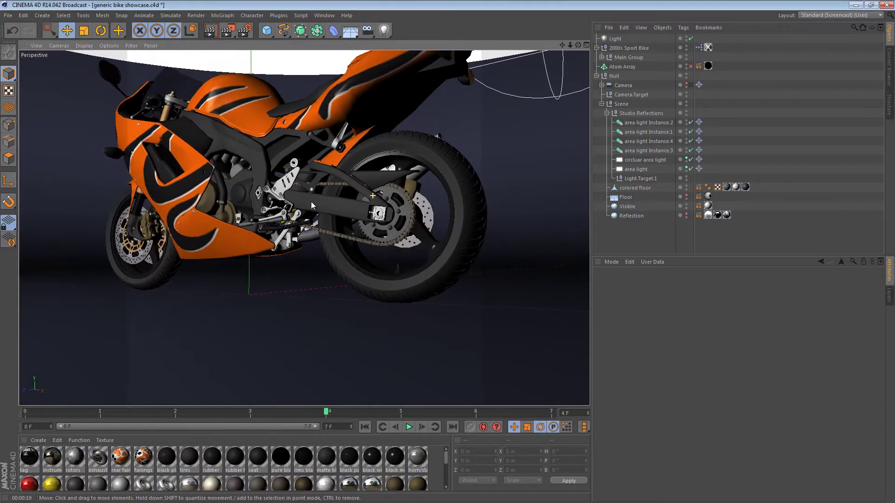
left_click_drag(306, 231, 250, 197, "alt")
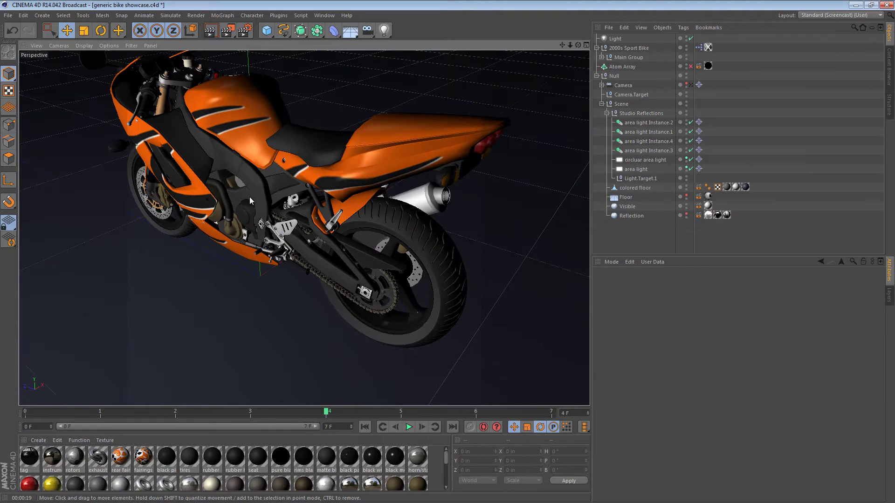
left_click_drag(281, 224, 304, 148, "alt")
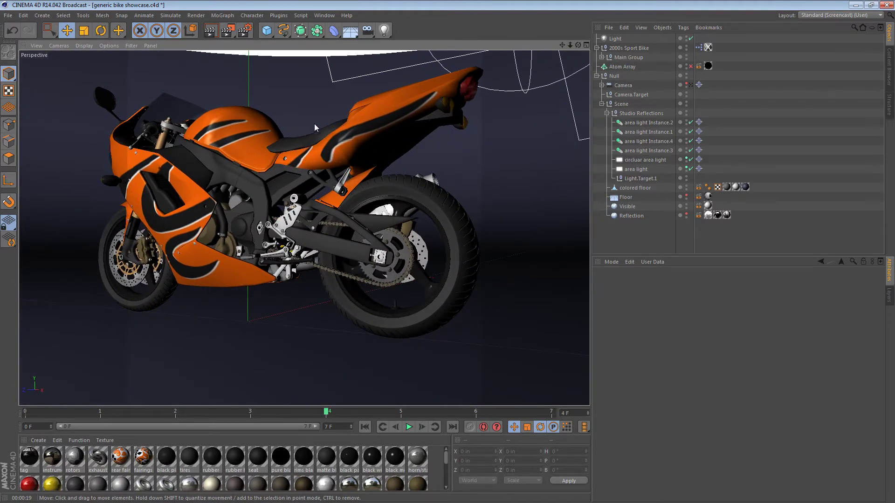
left_click(602, 57)
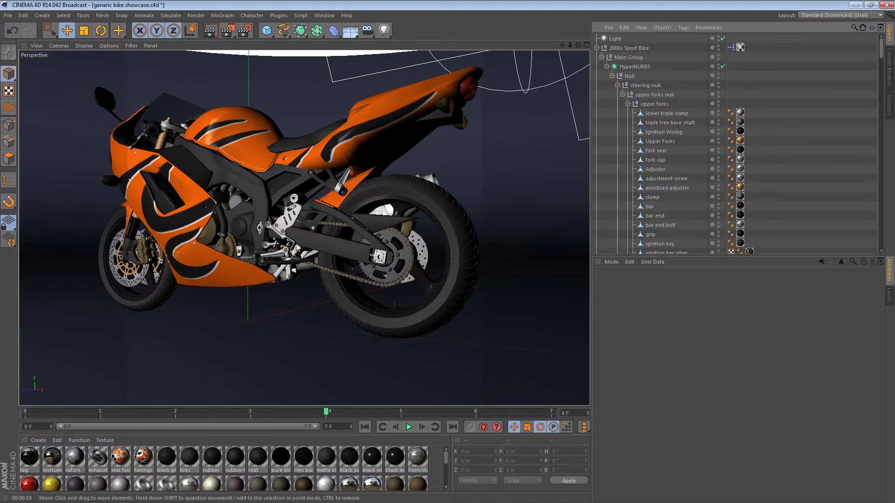
left_click(296, 247)
scroll(296, 247, "up", 6)
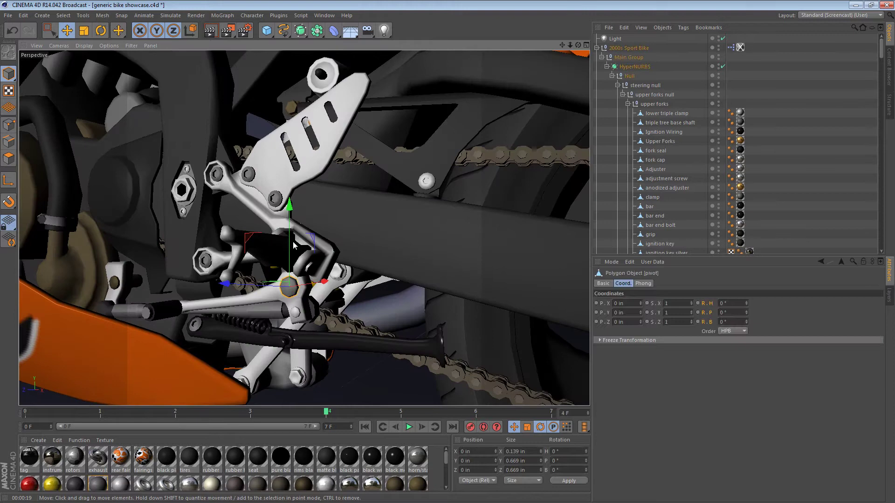
left_click(277, 199)
left_click(247, 174)
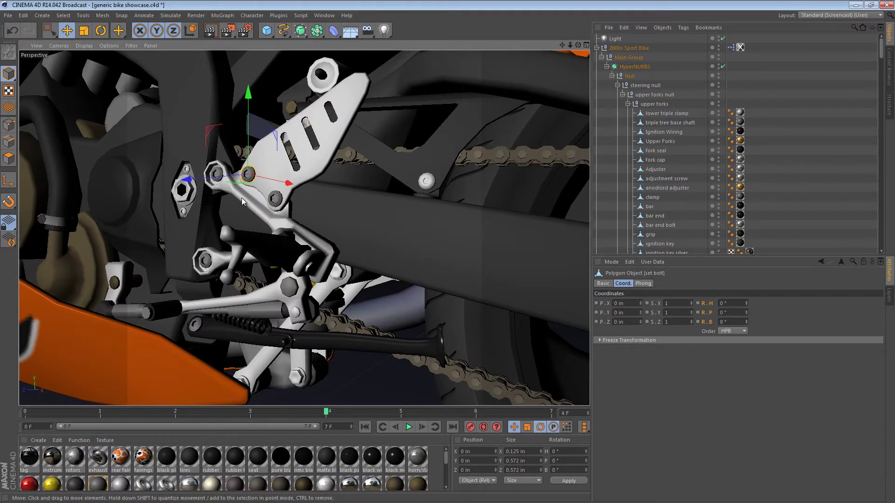
left_click(242, 202)
left_click(450, 265)
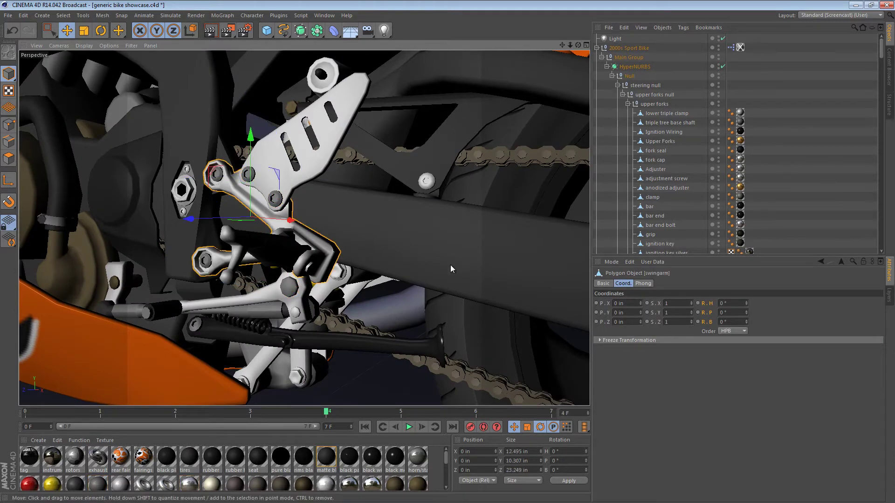
left_click(540, 154)
left_click(176, 309)
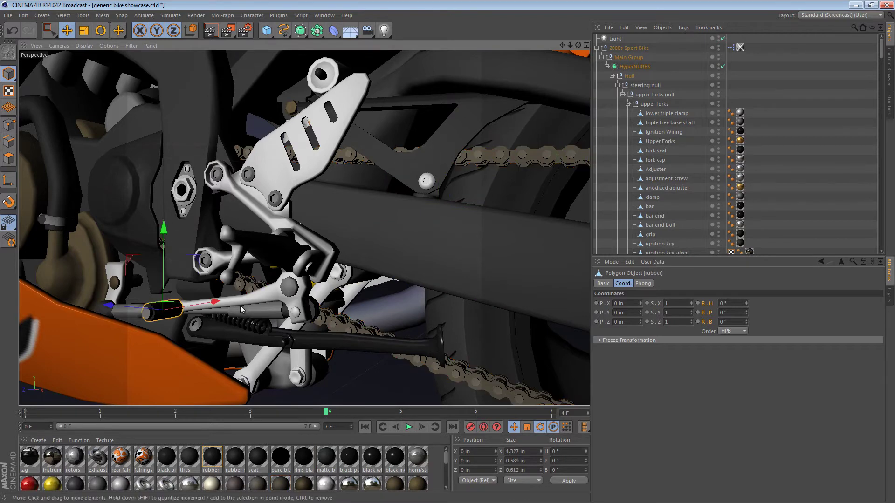
left_click(241, 305)
left_click(264, 314)
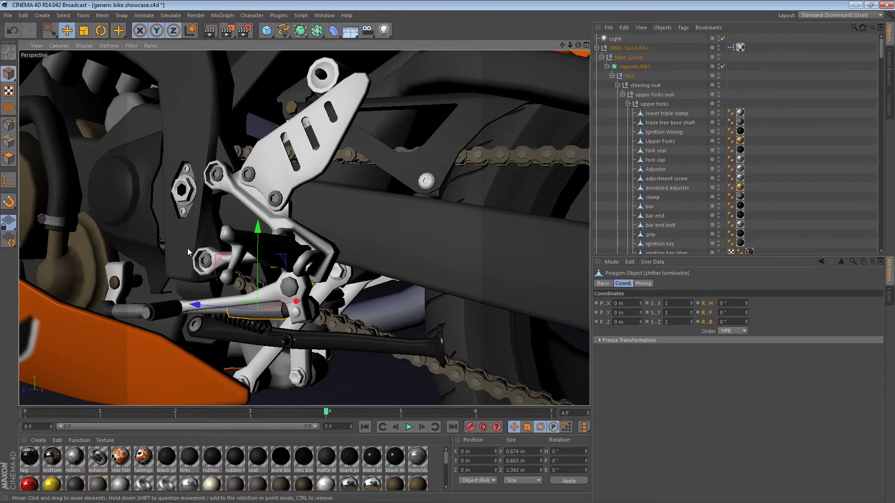
left_click(139, 189)
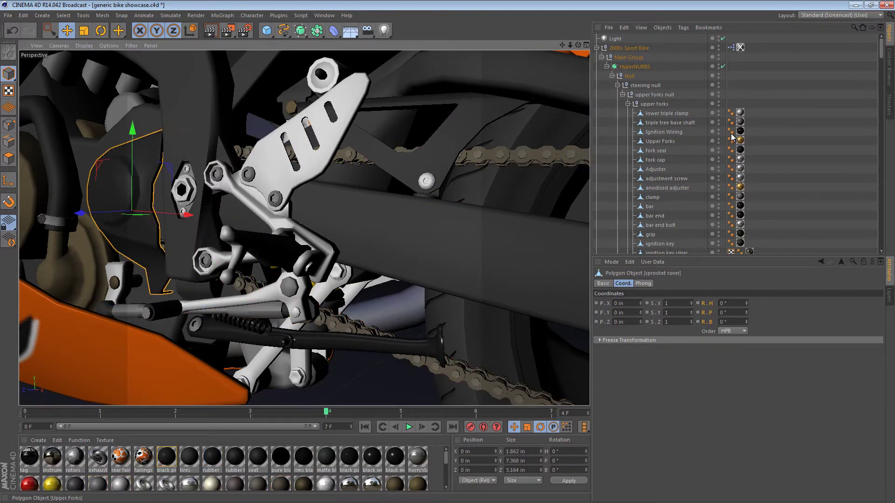
left_click(720, 168)
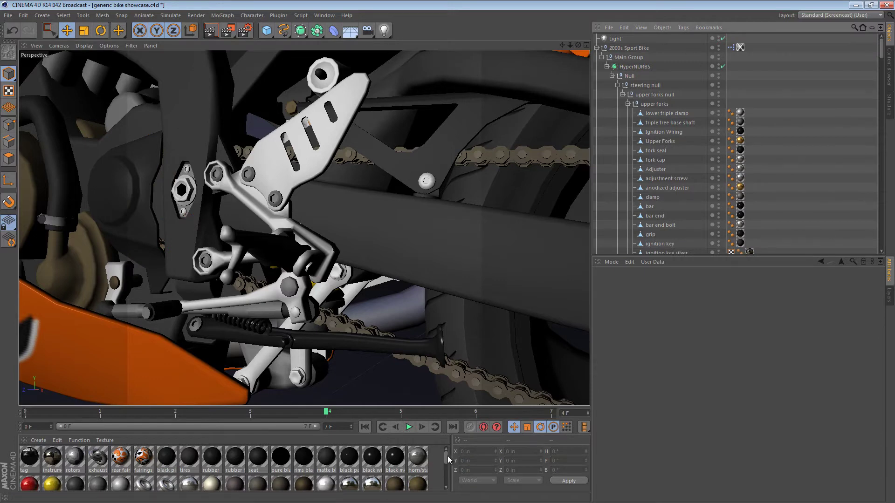
mouse_move(447, 456)
left_mouse_down()
mouse_move(446, 468)
mouse_move(446, 451)
left_mouse_up()
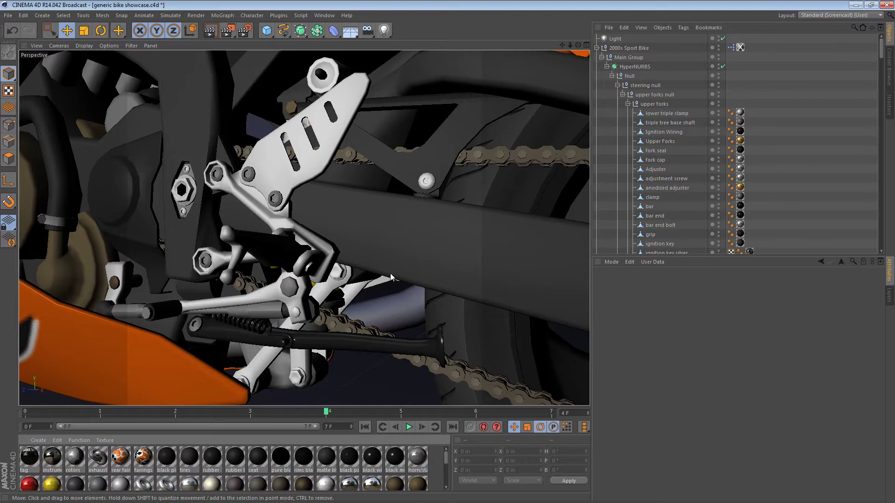
scroll(423, 196, "down", 6)
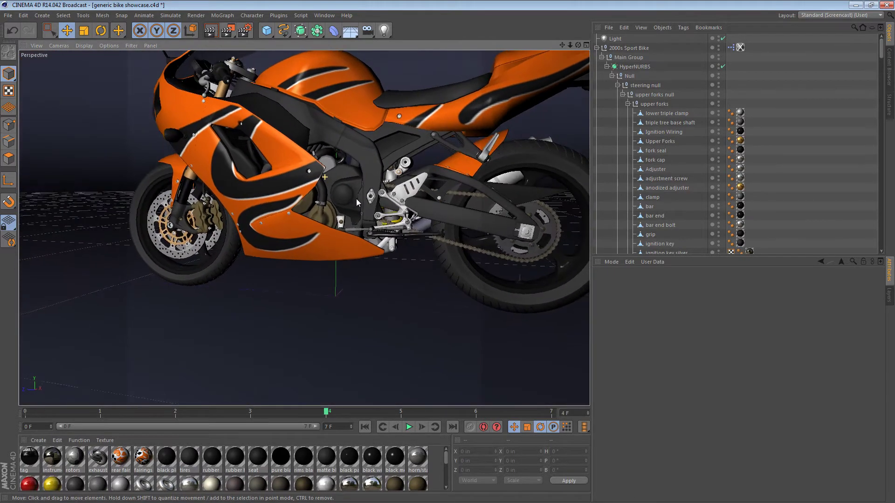
scroll(357, 201, "down", 5)
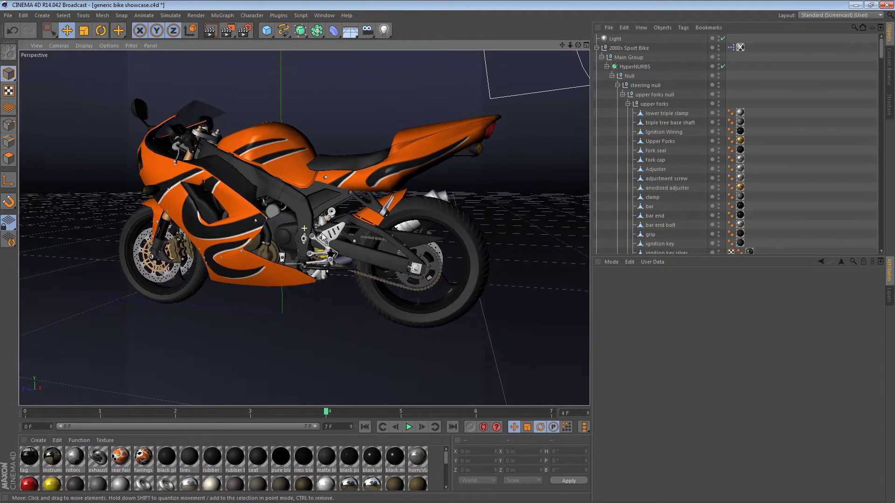
left_click_drag(323, 237, 347, 228, "alt")
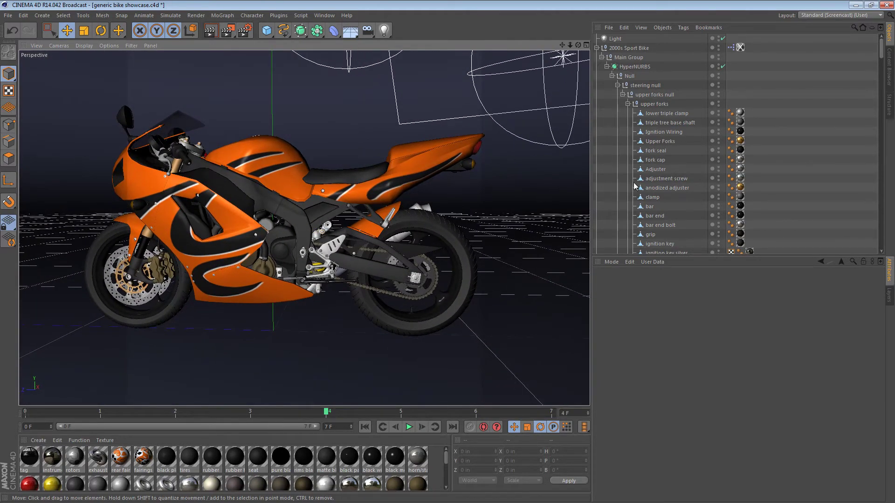
- Select all 15 parts under upper forks and add an empty Texture tag to each
left_click(741, 132)
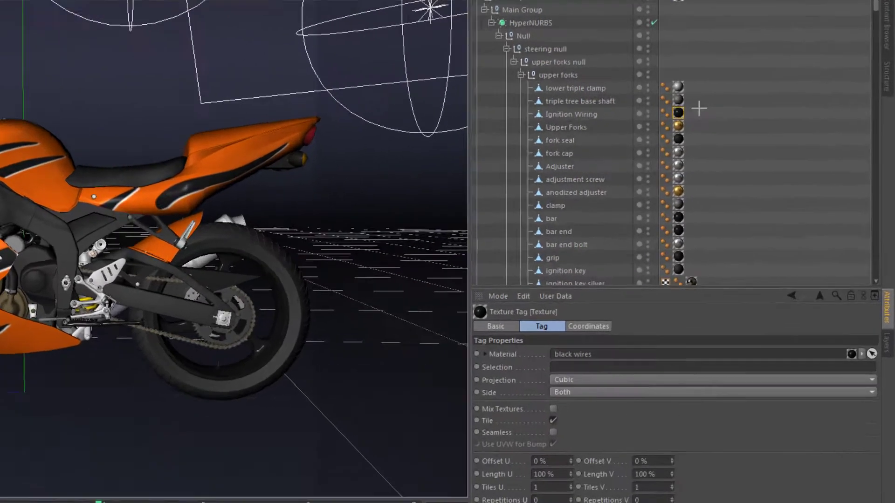
left_click(756, 130)
left_click_drag(346, 63, 490, 307)
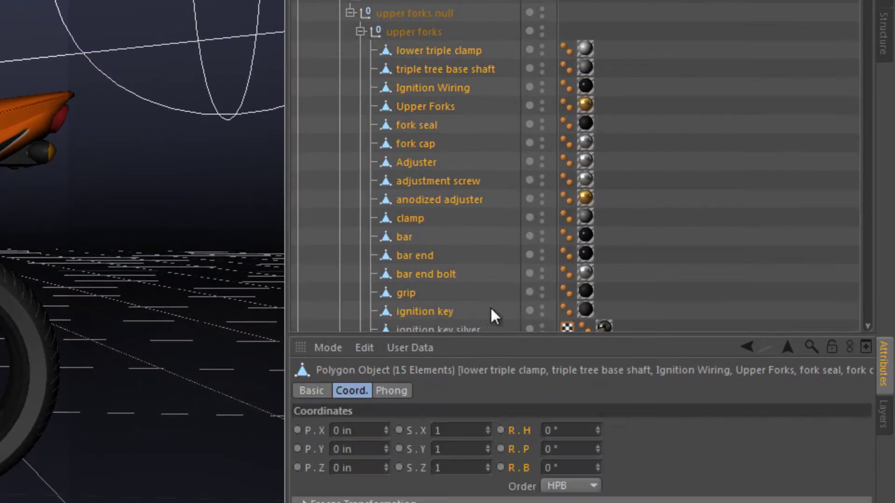
right_click(426, 52)
mouse_move(525, 71)
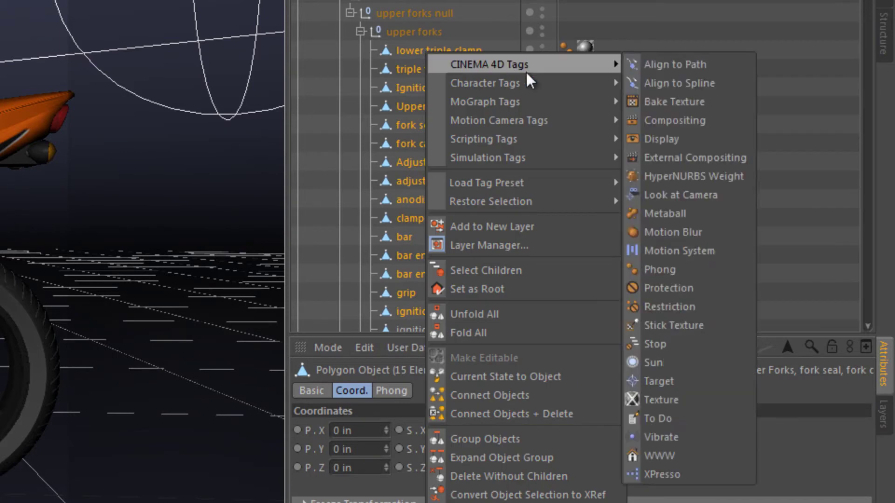
left_click(673, 404)
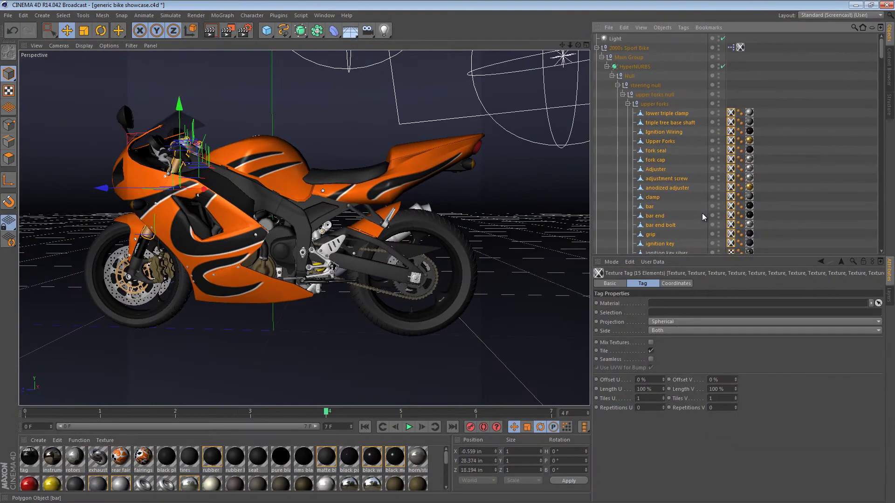
- Remove the new texture tags and create a material Mat.4 with its hue shifted to green, 93°
key("Delete")
left_click(38, 441)
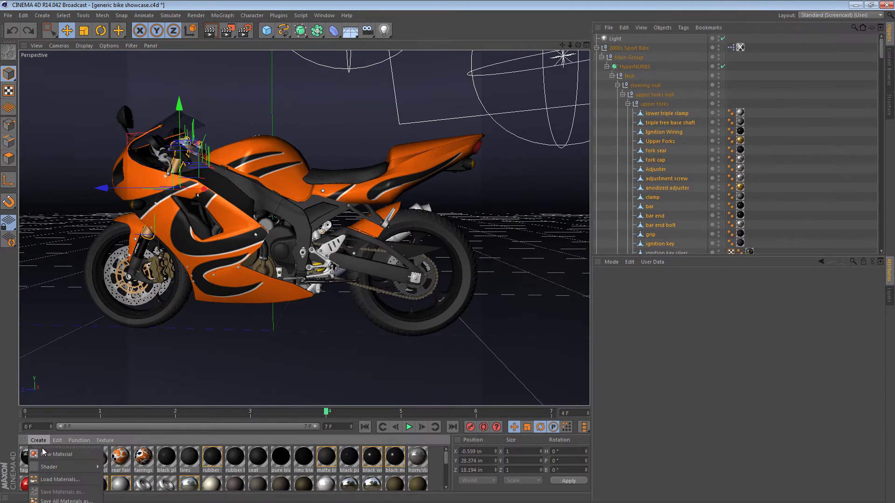
left_click(51, 451)
left_click_drag(689, 361, 871, 380)
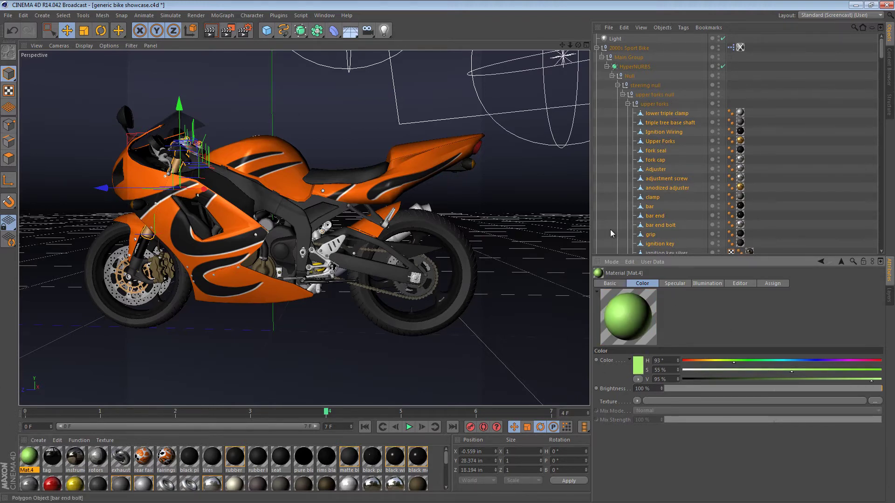
- Add texture tags to the selected parts, assign Mat.4 to them, then remove them again
right_click(673, 117)
mouse_move(690, 121)
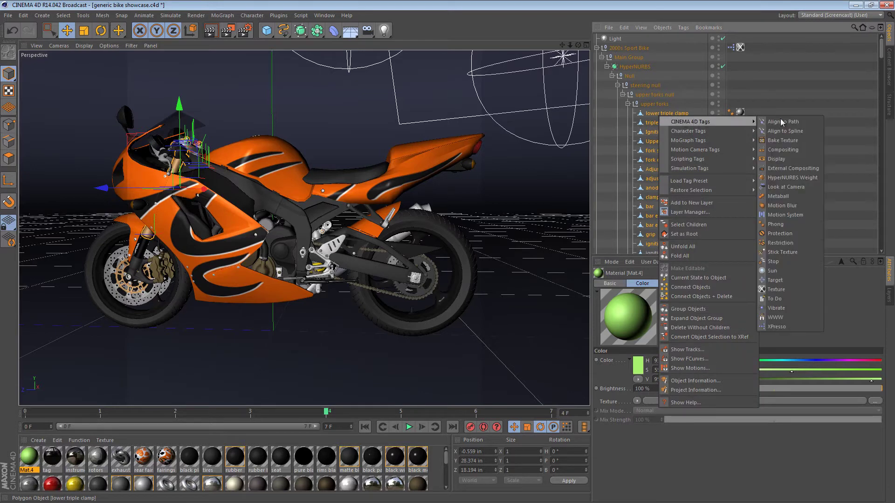
left_click(793, 289)
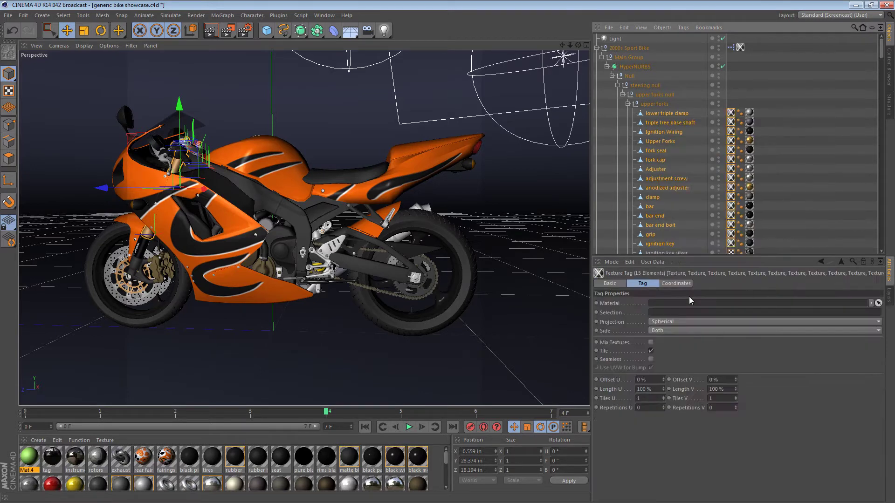
left_click_drag(37, 456, 676, 308)
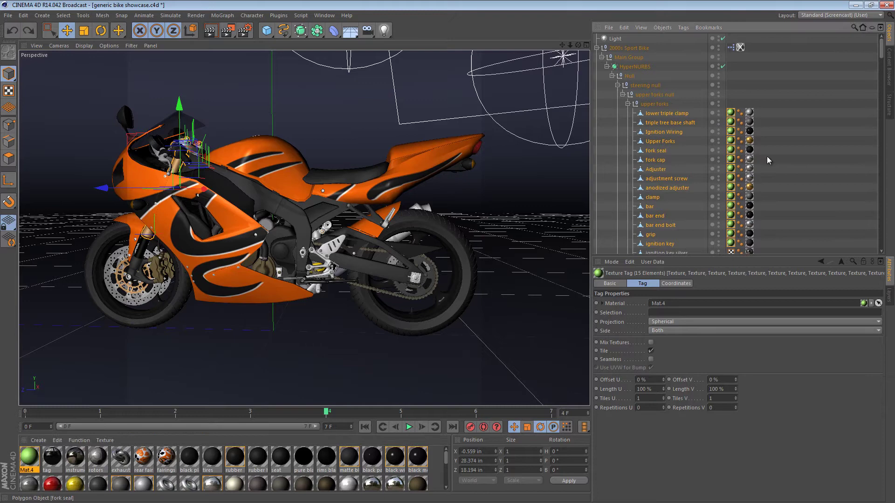
key("Delete")
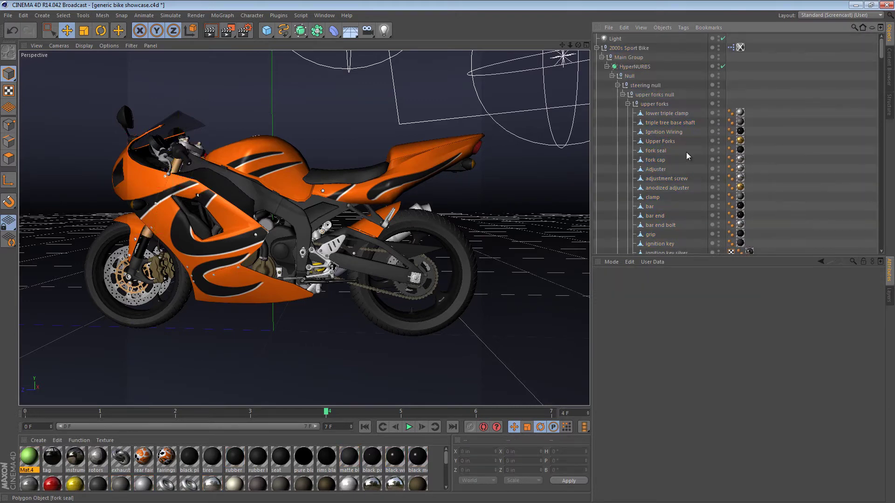
left_click(629, 48)
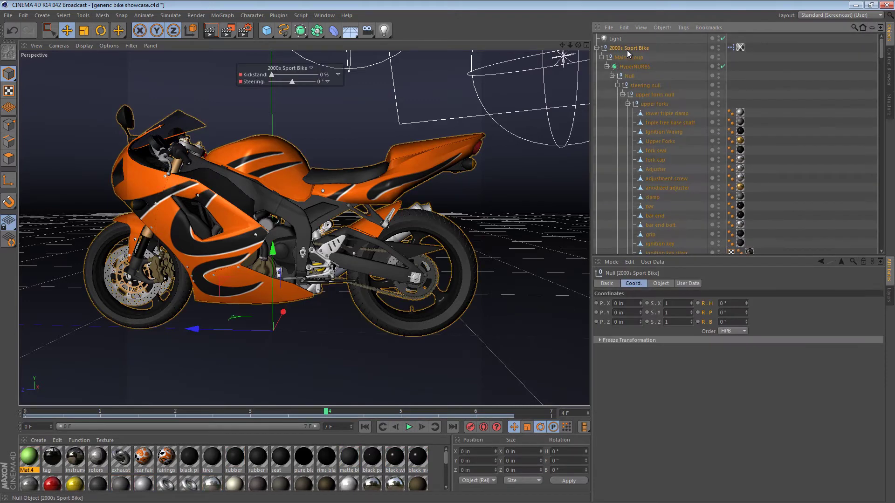
left_click(741, 48)
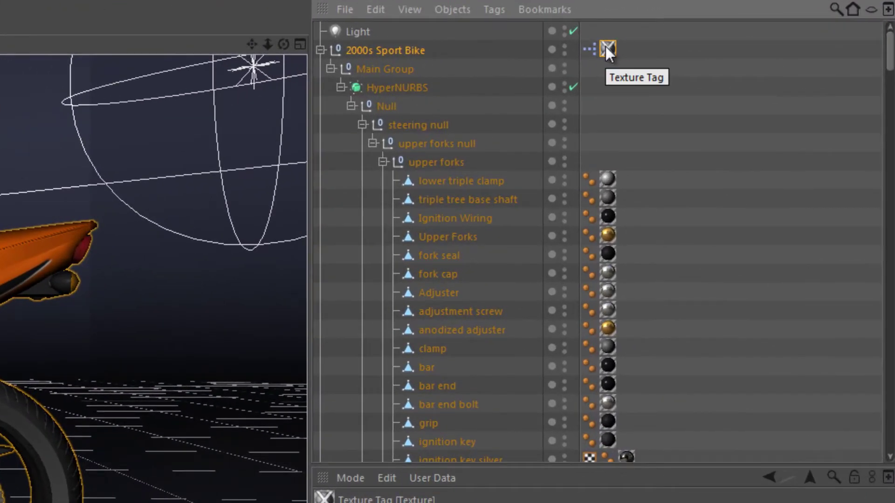
right_click(740, 47)
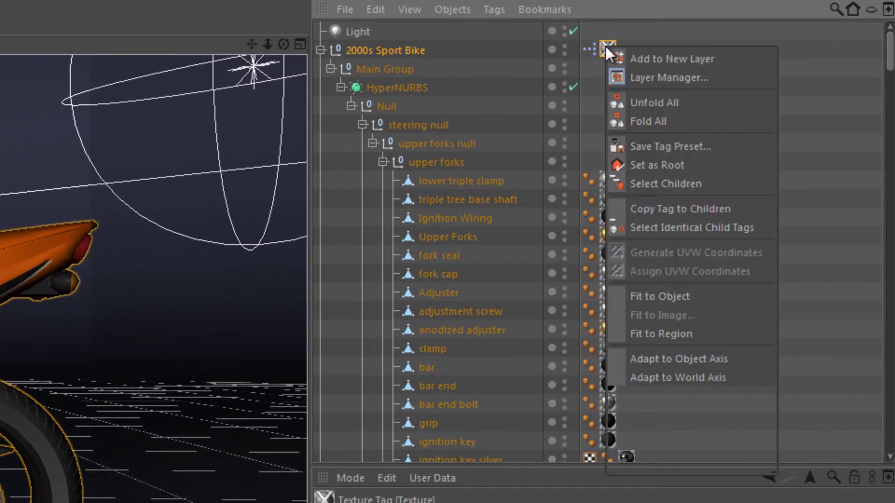
left_click(705, 208)
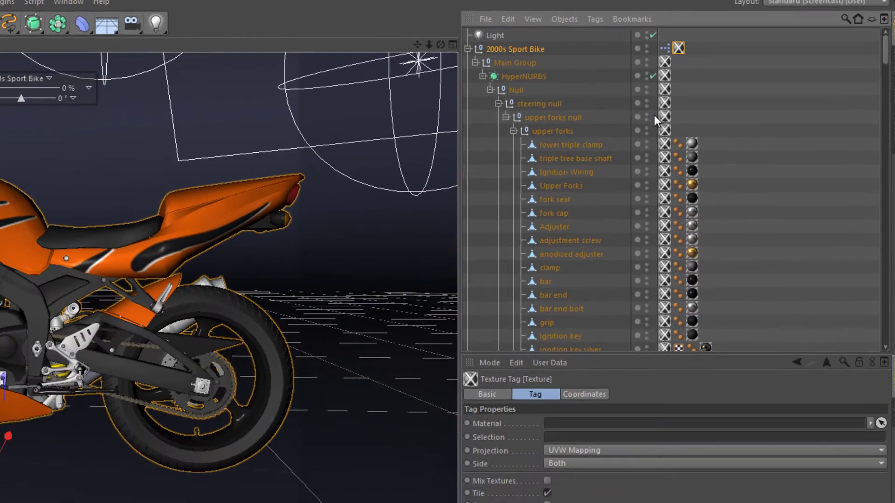
key("ctrl+z")
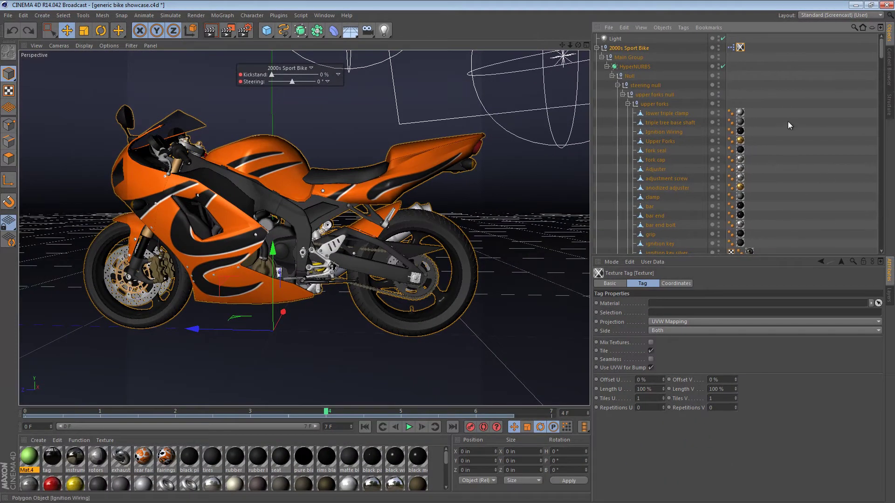
- Delete the empty texture tag on 2000s Sport Bike
left_click(788, 121)
left_click(740, 47)
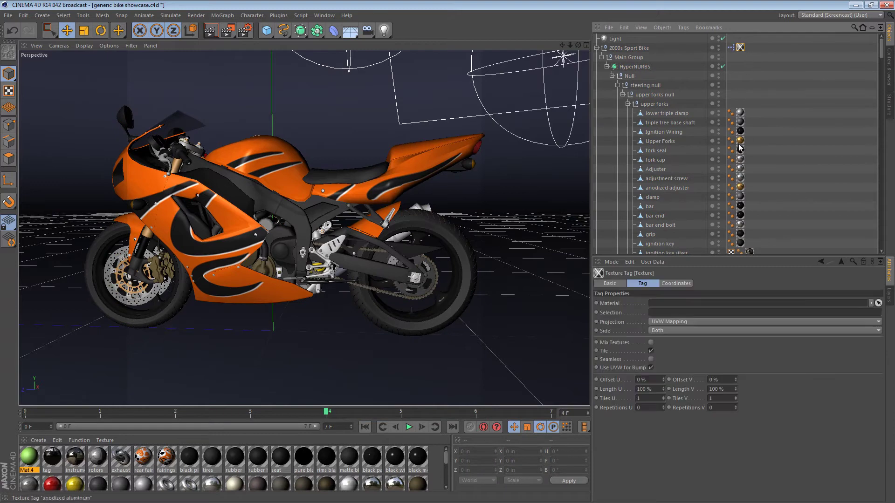
key("Delete")
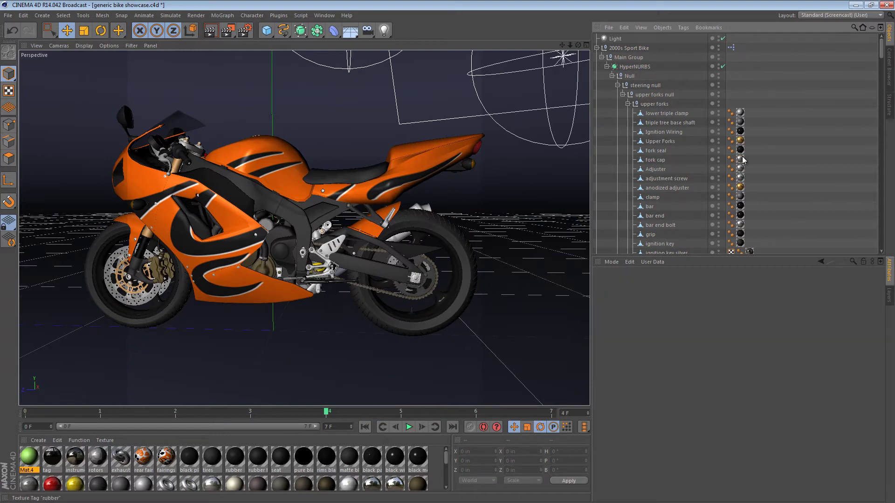
- Select all children of 2000s Sport Bike and drag Mat.4 onto them in the viewport
left_click(612, 49)
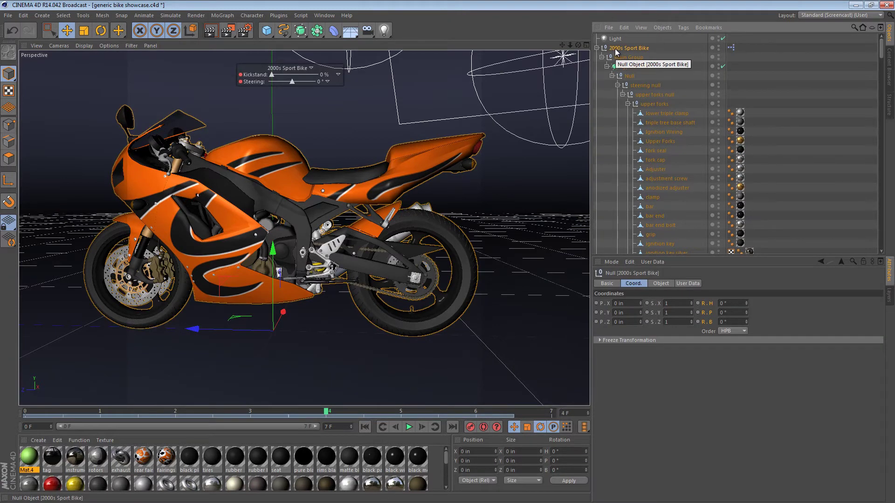
left_click_drag(607, 106, 683, 251)
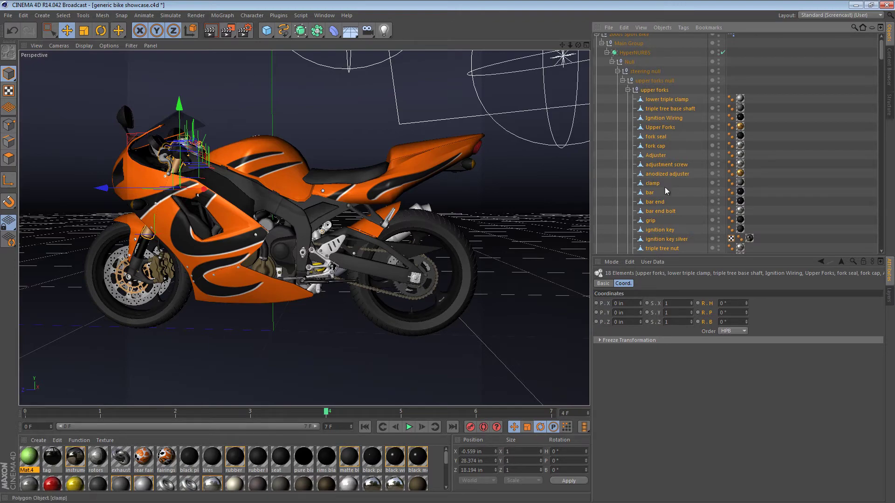
scroll(666, 191, "up", 2)
left_click(628, 48)
right_click(621, 47)
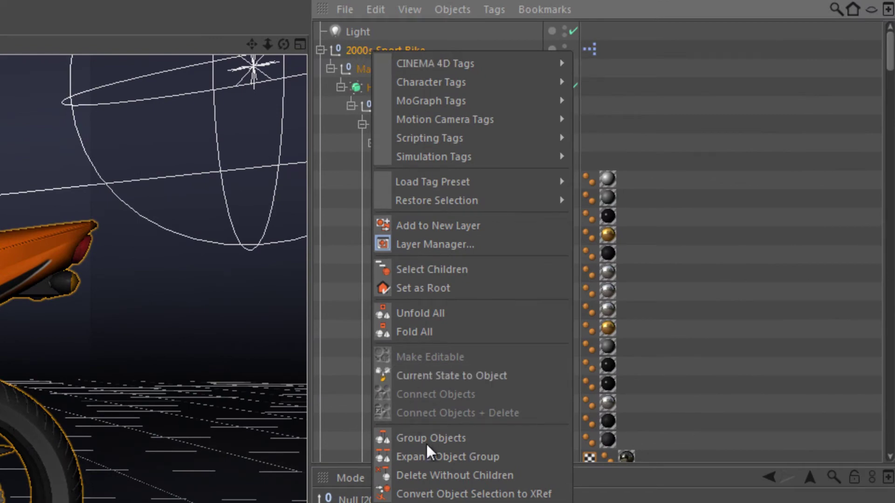
left_click(452, 270)
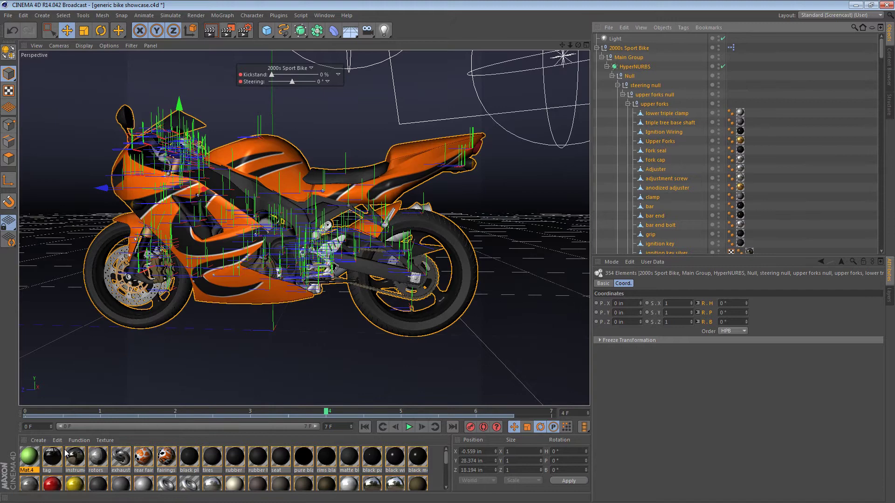
left_click_drag(31, 457, 281, 158)
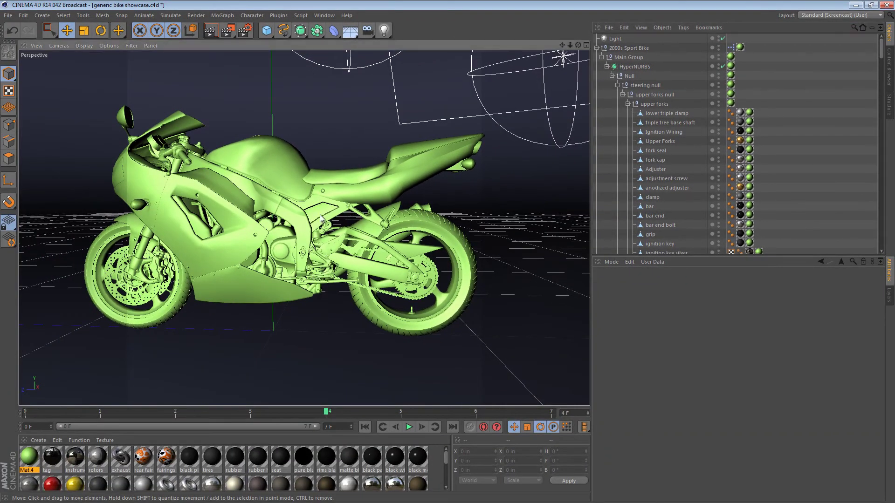
- Zoom and orbit slightly to frame the green bike, then render a preview of it
scroll(337, 233, "down", 10)
scroll(337, 233, "up", 8)
scroll(346, 215, "up", 5)
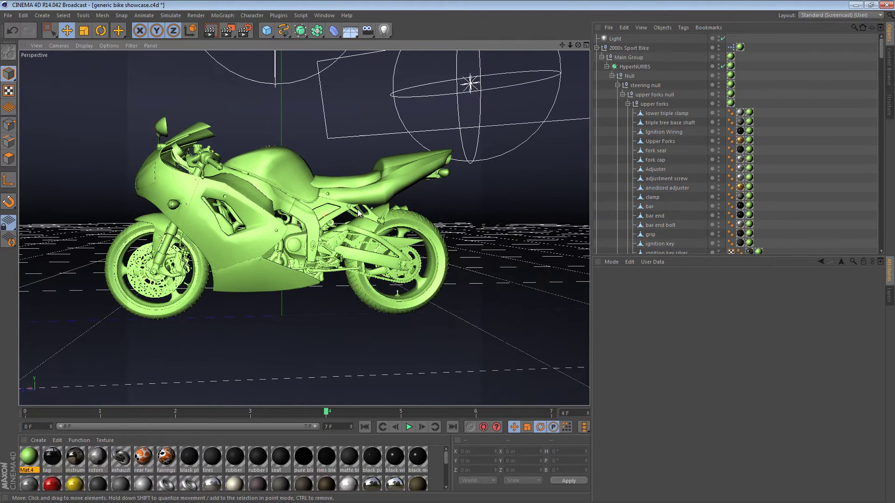
left_click_drag(363, 212, 350, 215, "alt")
left_click(347, 214)
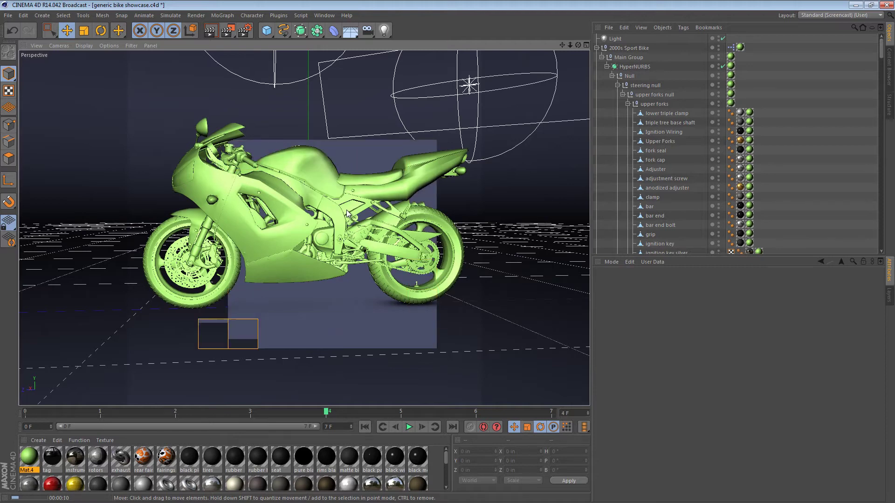
- Darken Mat.4's colour to 17% value, enable reflection at 15%, and render a preview region
left_click(29, 457)
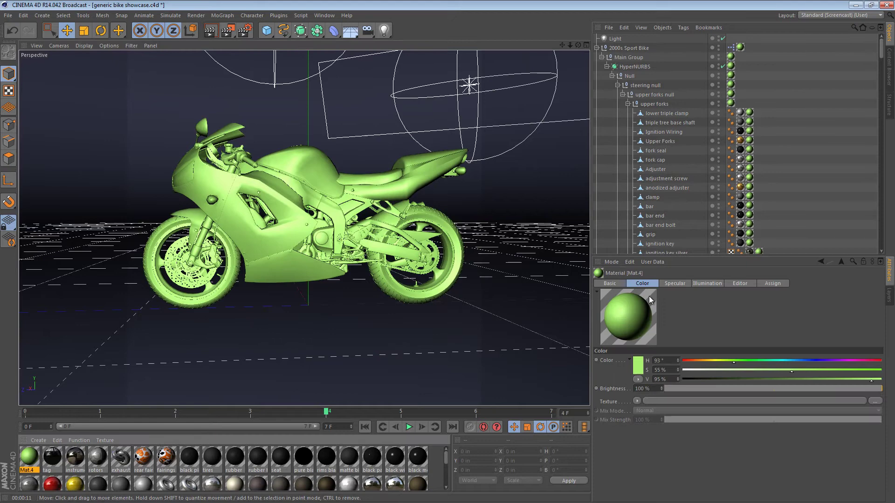
left_click(716, 379)
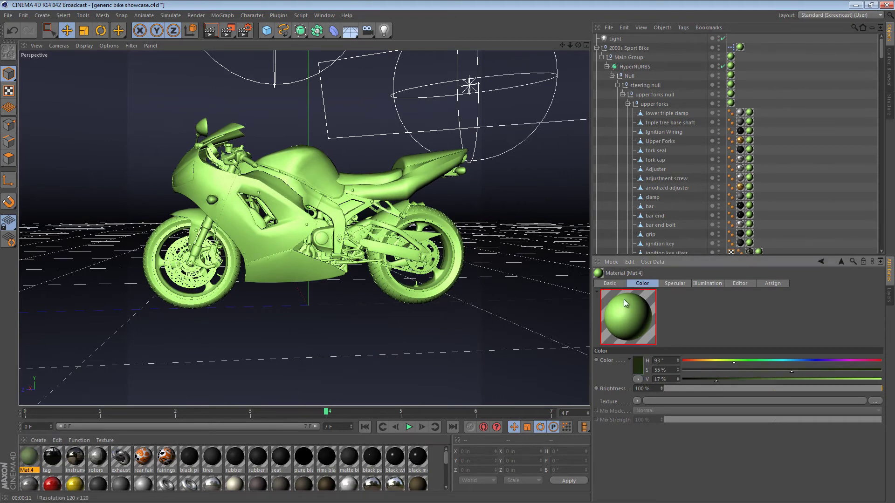
left_click(619, 285)
left_click(637, 395)
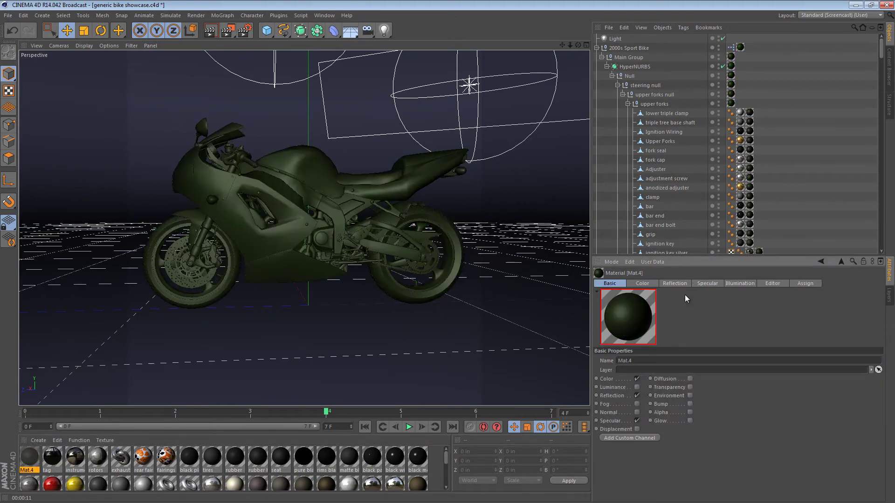
left_click(683, 284)
mouse_move(716, 379)
left_mouse_down()
mouse_move(753, 379)
mouse_move(712, 379)
left_mouse_up()
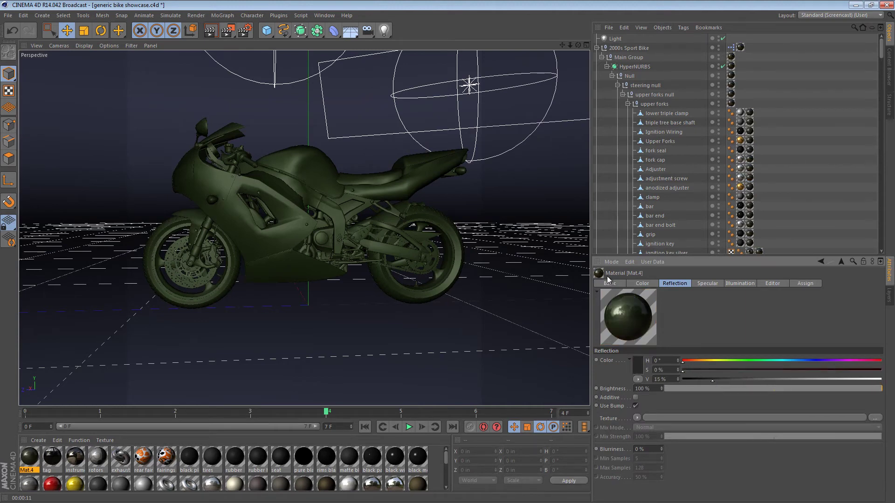
left_click(508, 207)
key("ctrl+r")
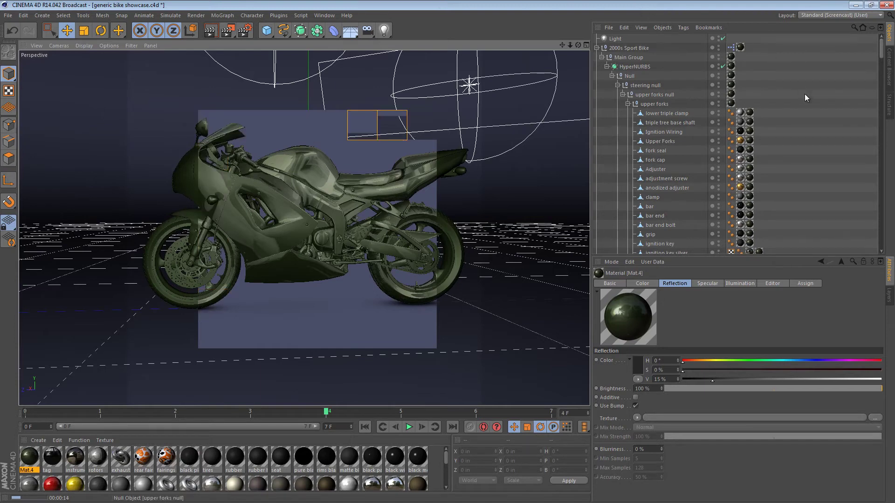
- Select every texture tag using Mat.4 and delete them all, restoring the orange bike
key("Escape")
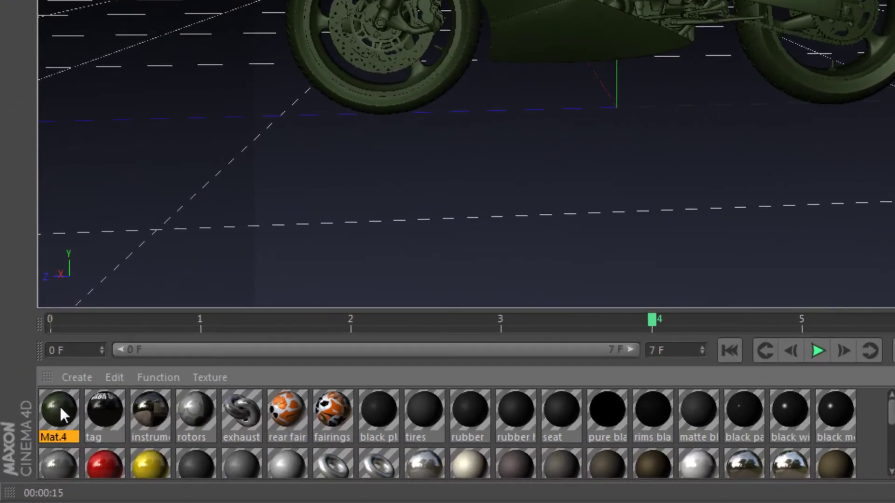
right_click(60, 407)
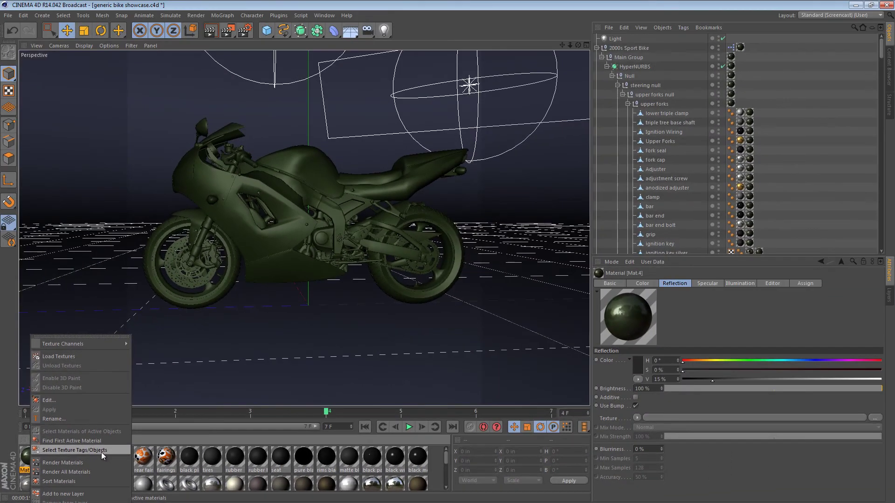
left_click(81, 449)
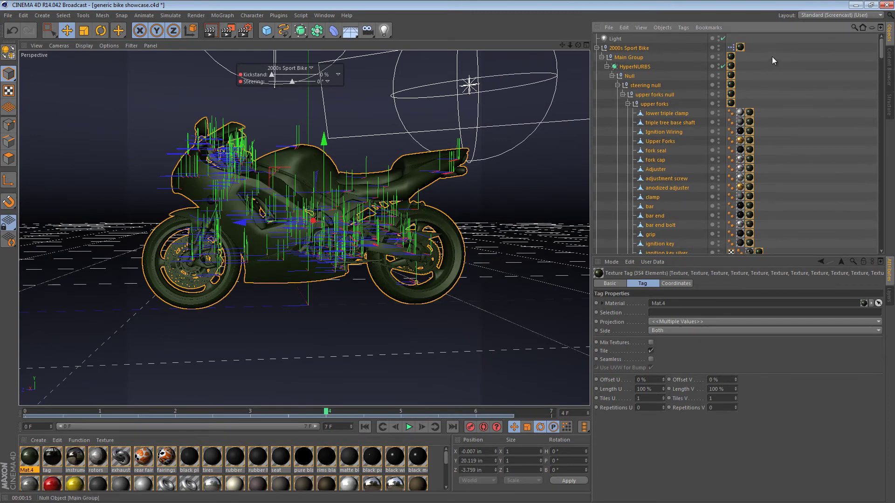
left_click(759, 68)
key("ctrl+z")
key("Delete")
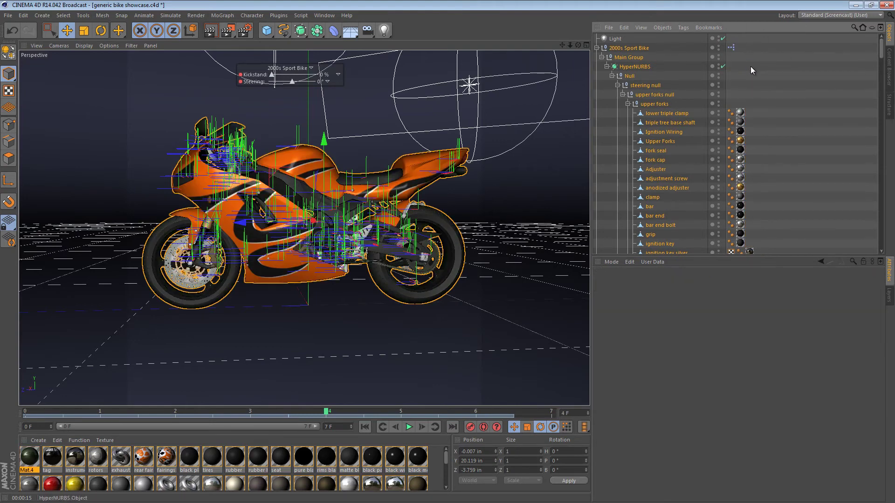
- Collapse 2000s Sport Bike and Ctrl-drag it to create the duplicate 2000s Sport Bike.1
left_click(750, 66)
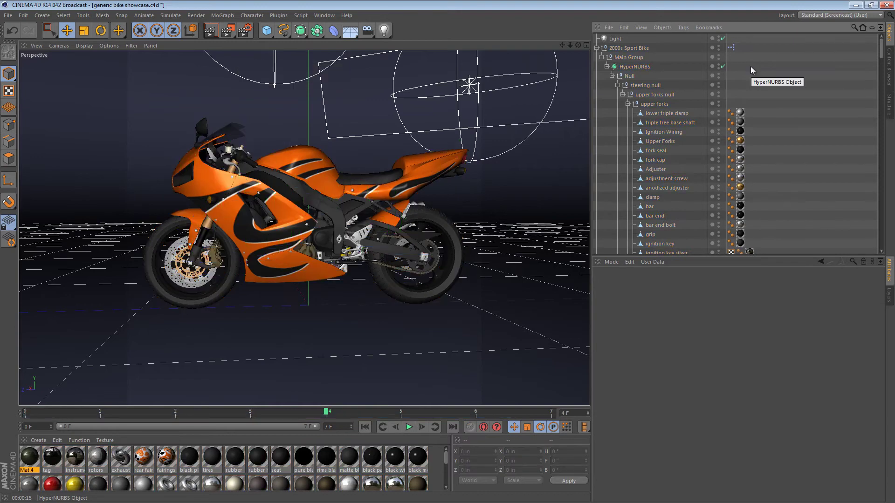
left_click(597, 47)
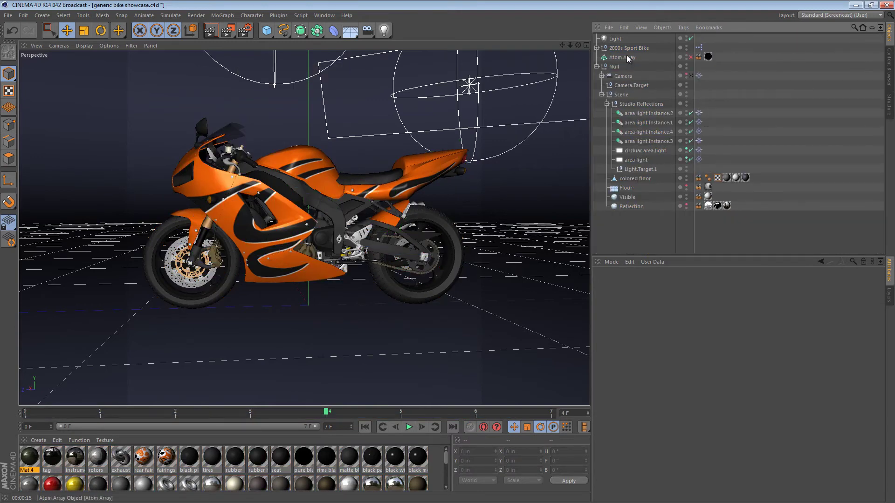
left_click(622, 48)
mouse_move(622, 52)
left_mouse_down("ctrl")
mouse_move(633, 53)
mouse_move(627, 44)
left_mouse_up("ctrl")
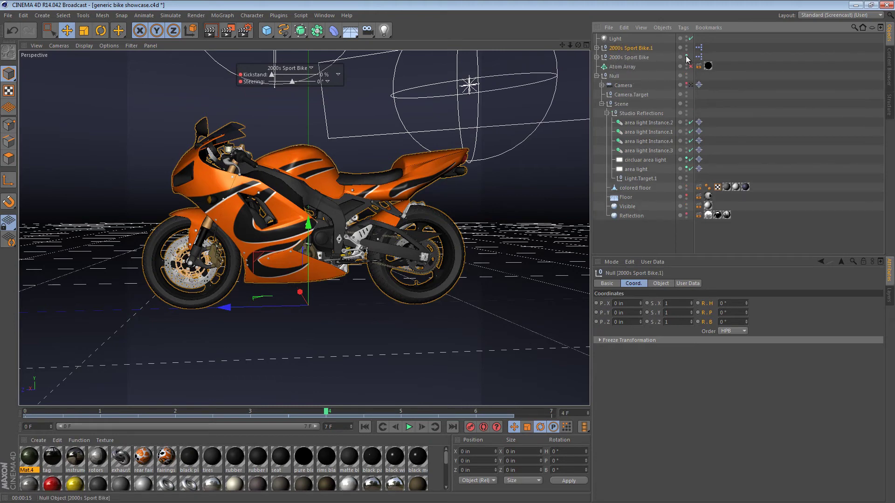
- Copy a texture tag onto the duplicate and select all its identical child tags
left_click(597, 48, "ctrl")
left_click_drag(741, 116, 741, 47, "ctrl")
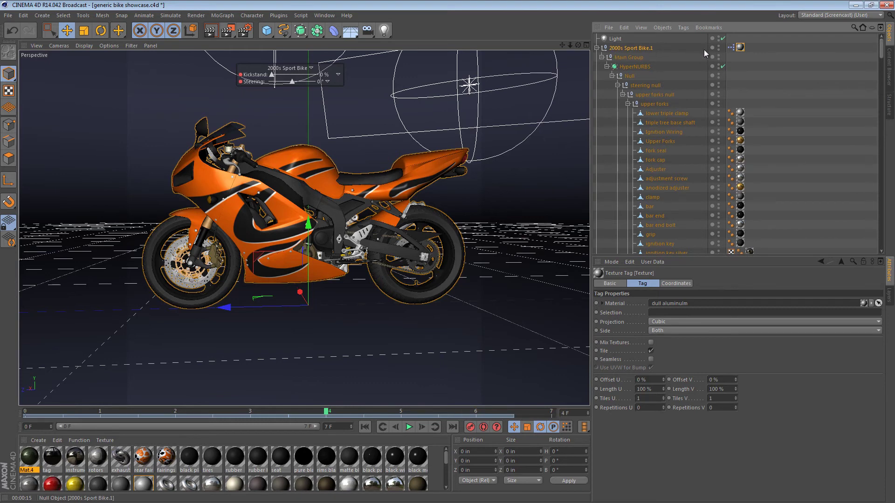
right_click(741, 48)
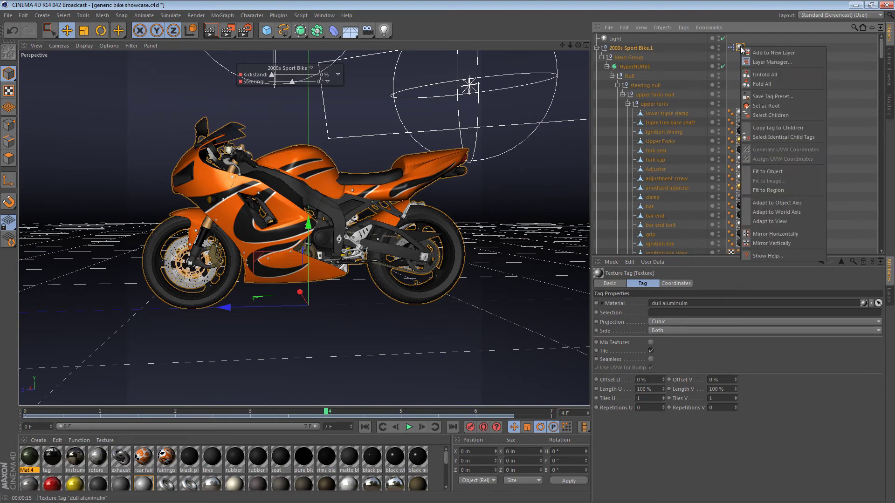
left_click(764, 138)
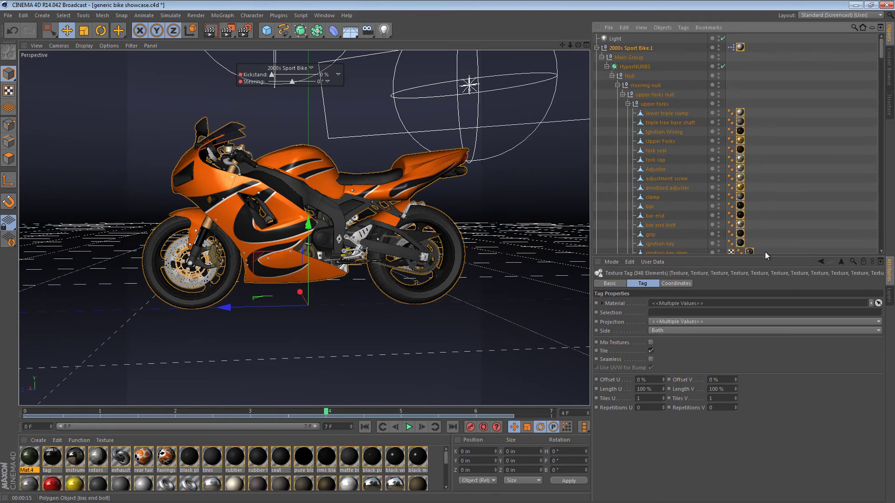
- Delete the duplicate's child texture tags and drag Mat.4 onto 2000s Sport Bike.1
key("Delete")
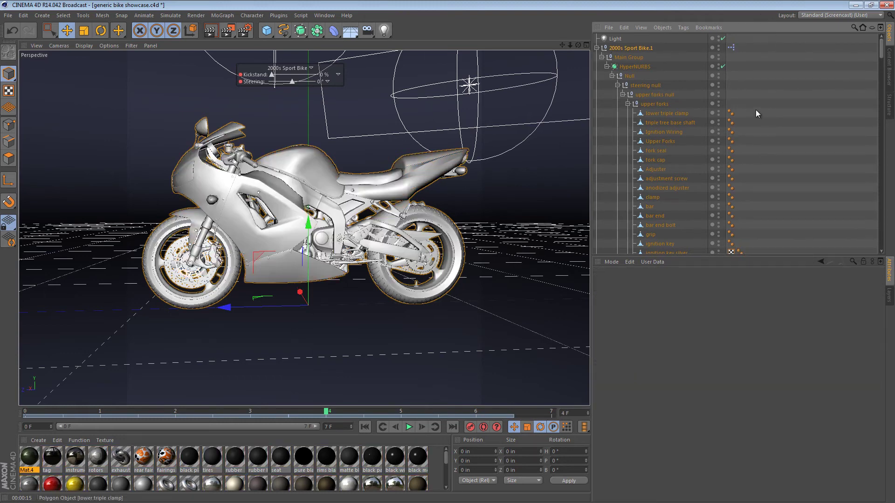
key("ctrl+shift+a")
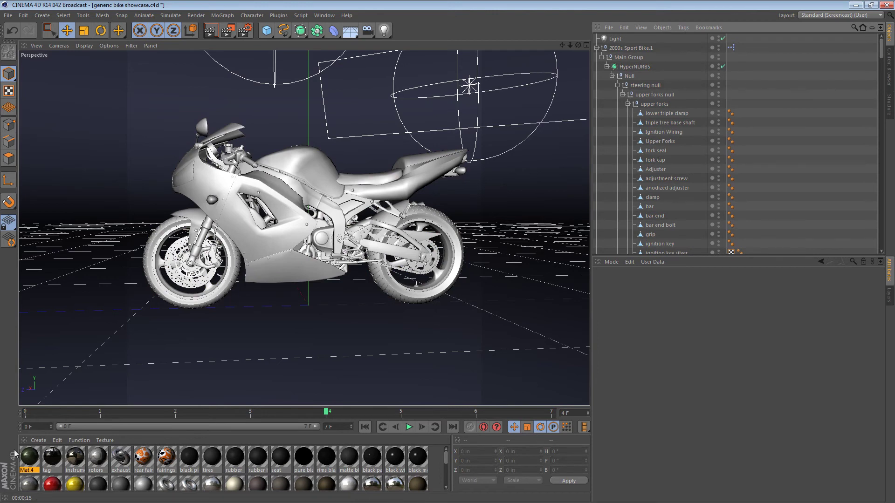
left_click_drag(30, 457, 640, 52)
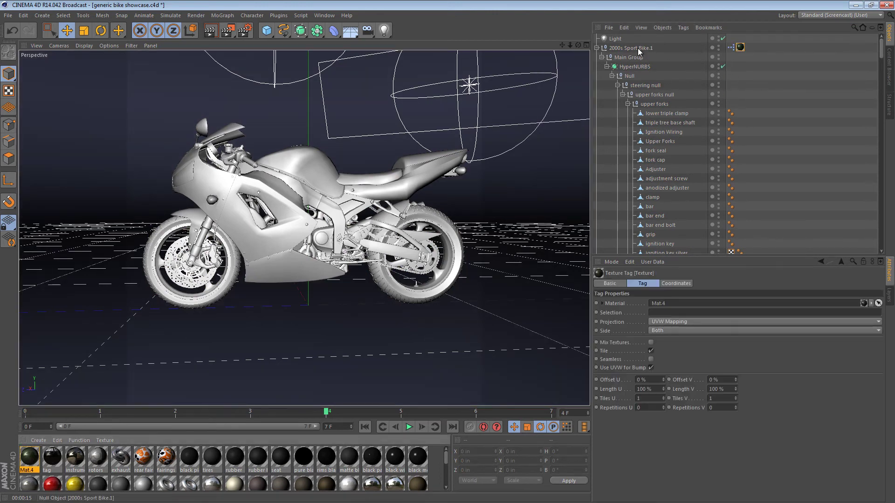
- Delete the Mat.4 tag from 2000s Sport Bike.1 and collapse its hierarchy
left_click(762, 83)
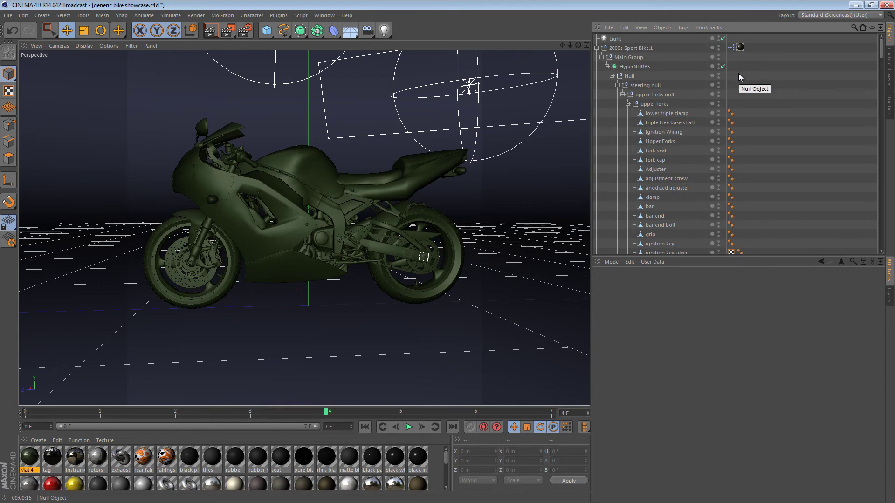
left_click(625, 48)
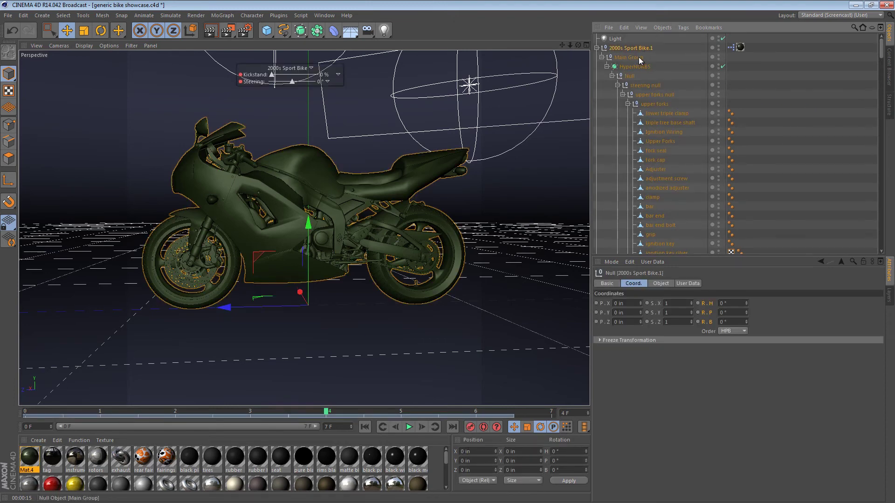
left_click(739, 47)
key("Delete")
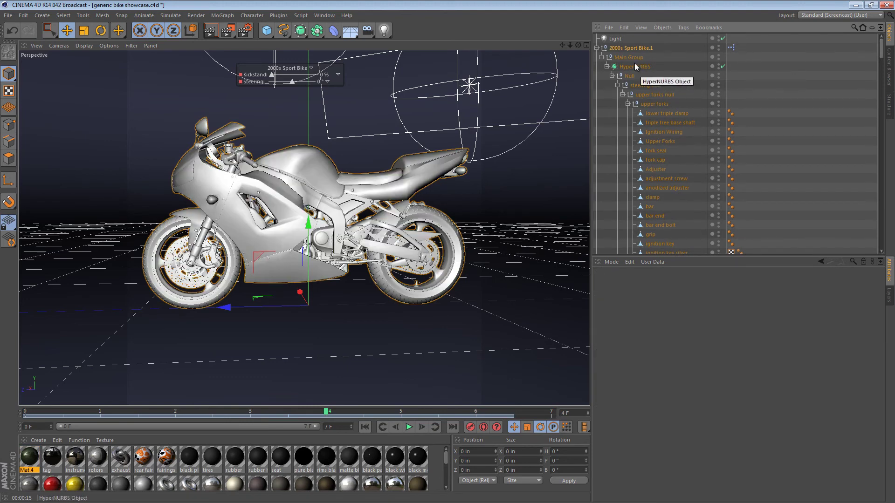
left_click(597, 48)
- Delete 2000s Sport Bike.1 and make the original 2000s Sport Bike visible
left_click(628, 49)
key("Delete")
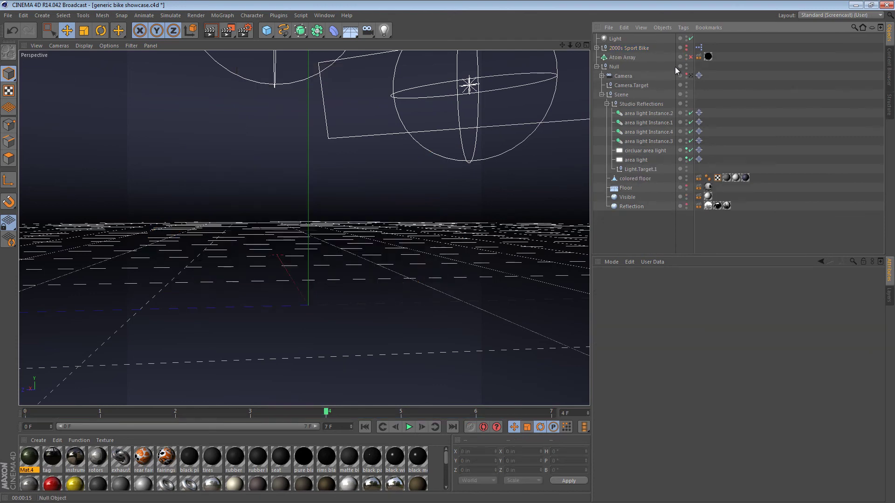
left_click(686, 46)
- Select all children of 2000s Sport Bike, drag Mat.4 onto them, and deselect everything
left_click(625, 48)
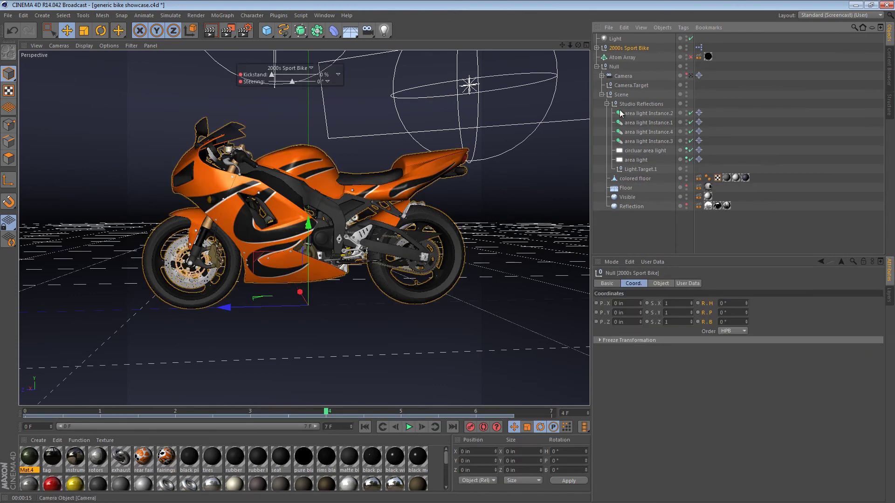
left_click(597, 48)
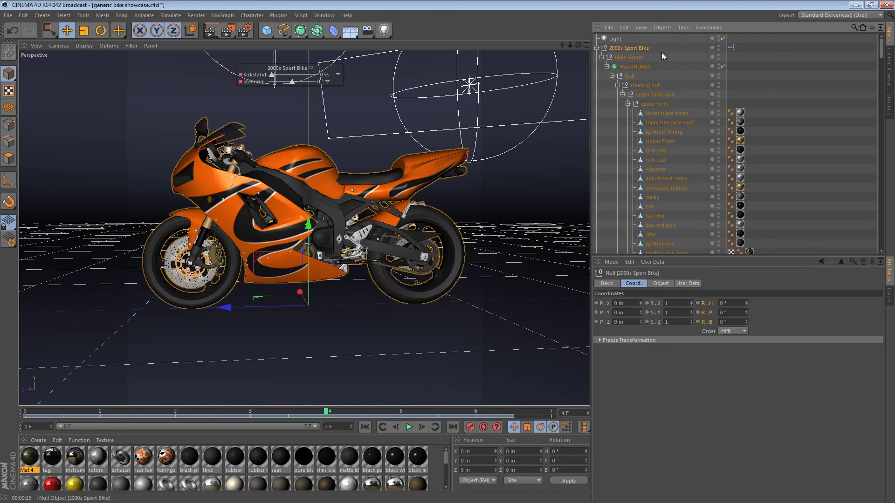
right_click(639, 47)
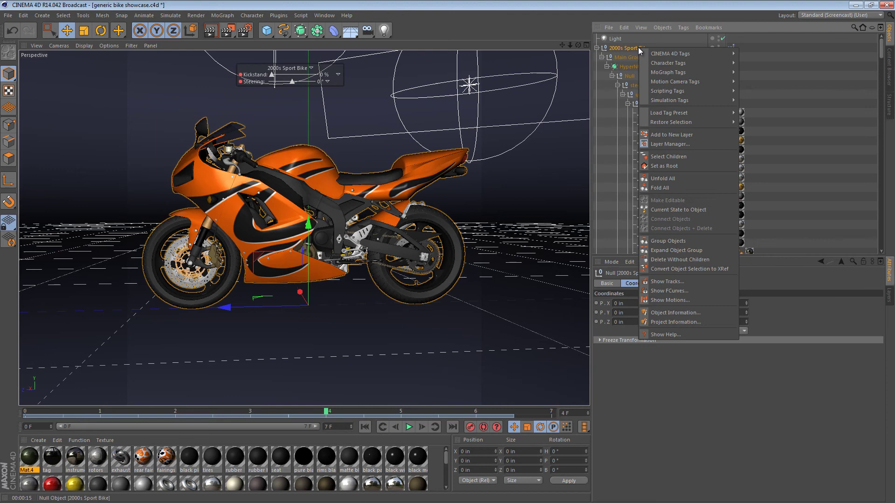
left_click(681, 154)
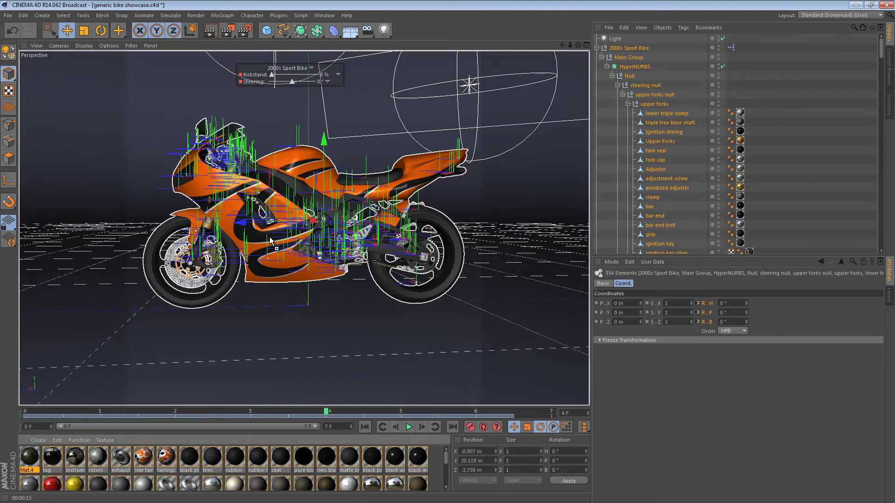
left_click_drag(270, 240, 296, 167)
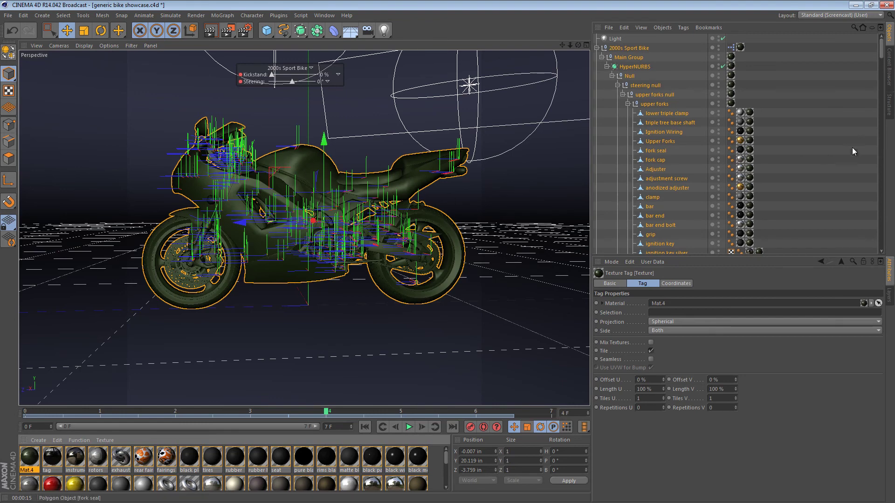
key("ctrl+shift+a")
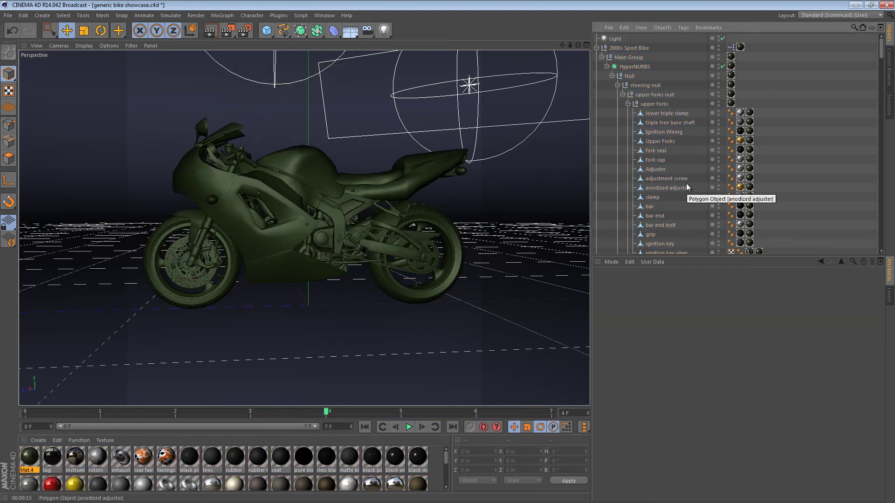